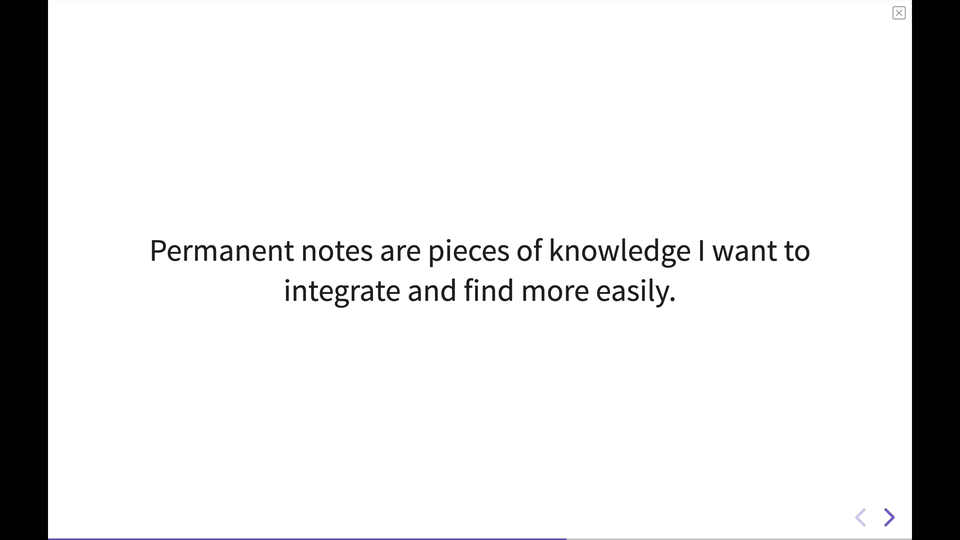
# Step: Advance to the 'Permanent notes are atomic' slide showing the Star Wars > Jedi example
pyautogui.press('Right')
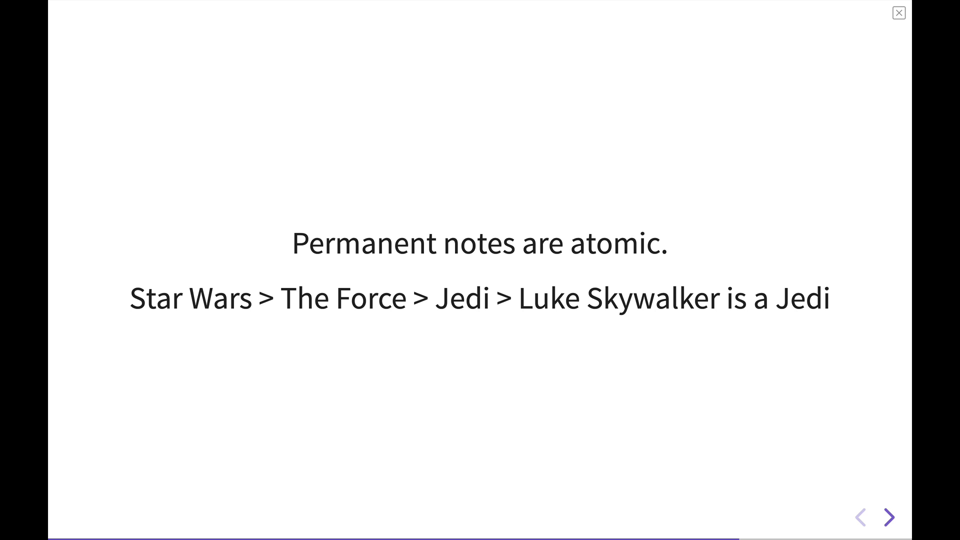
# Step: Advance to the final slide of the presentation
pyautogui.press('Right')
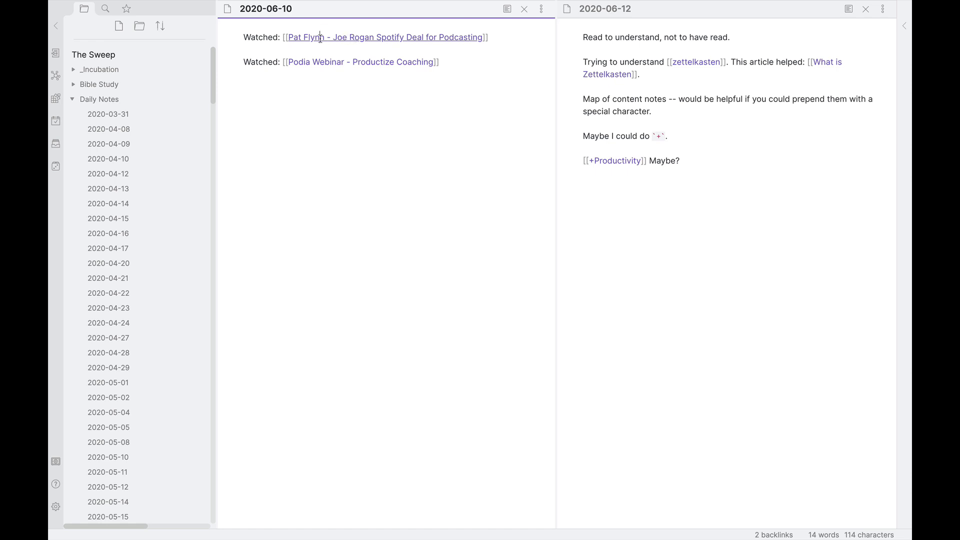
# Step: Add #literature after #video in the Spotify podcasting deal note, then return to 2020-06-10
pyautogui.click(320, 38)
pyautogui.click(364, 119)
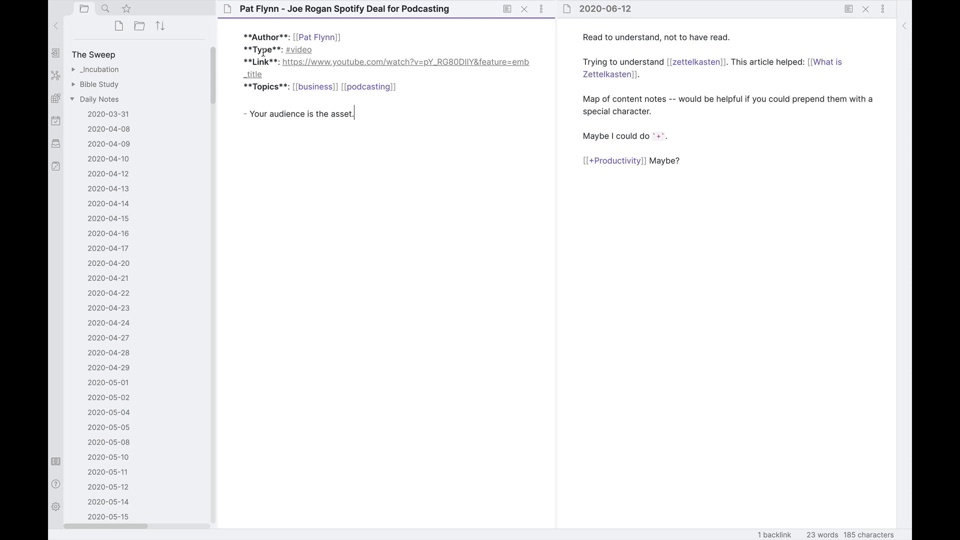
pyautogui.click(345, 48)
pyautogui.write('#')
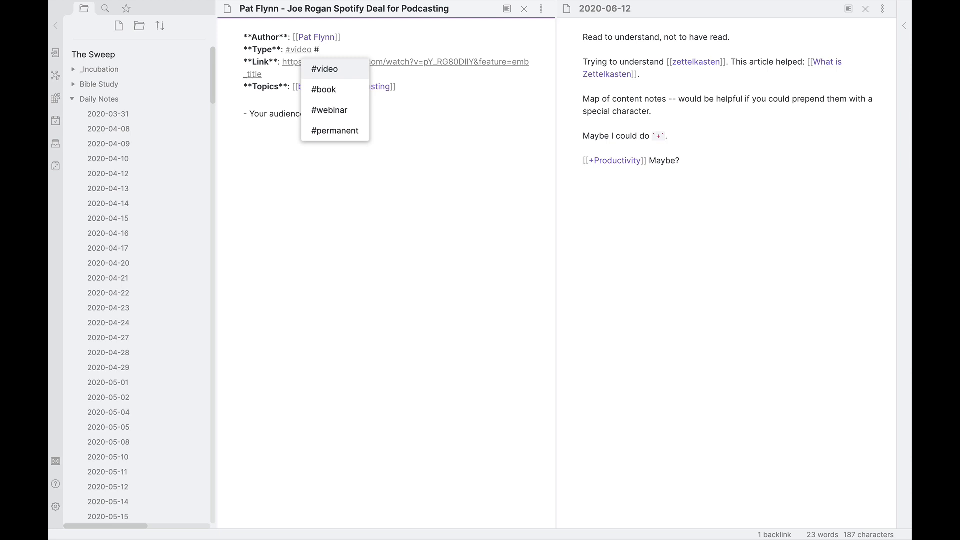
pyautogui.write('literature')
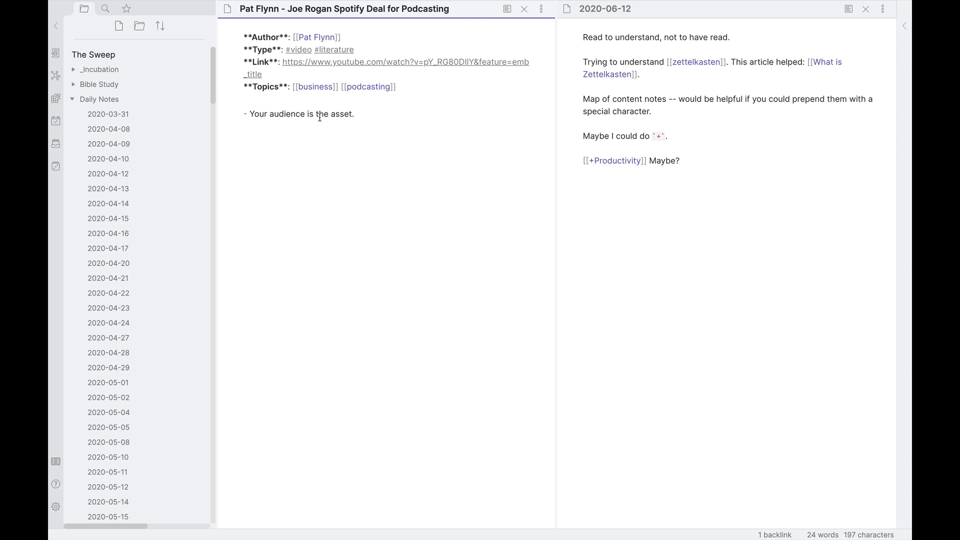
pyautogui.hotkey('ctrl', 'alt', 'Left')
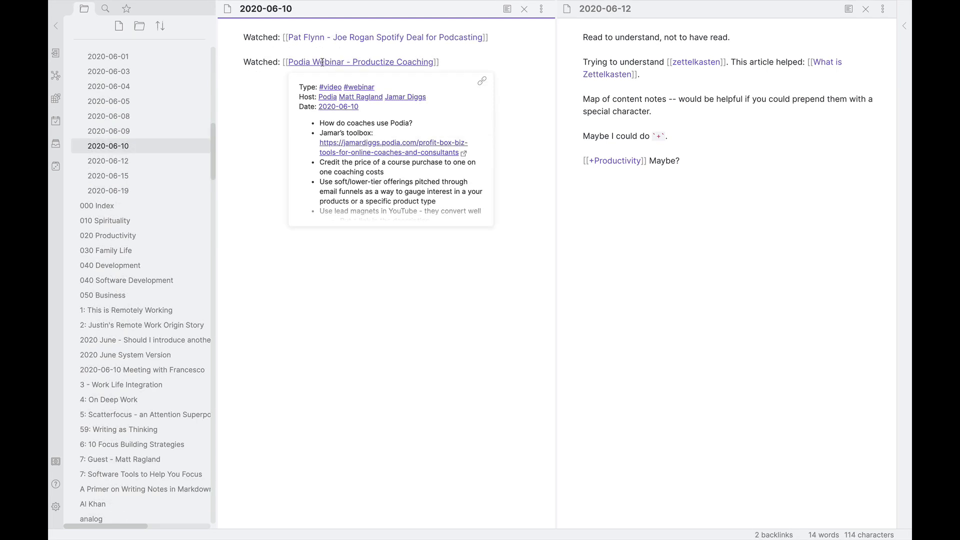
# Step: Follow the Podia Webinar - Productize Coaching link to show its hosts, date and takeaways
pyautogui.click(332, 64)
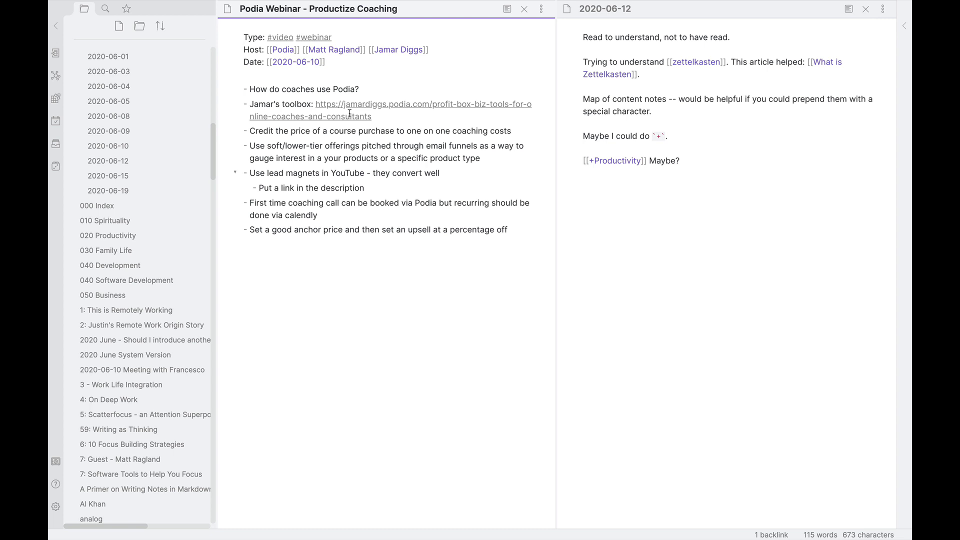
pyautogui.scroll(5, 138, 130)
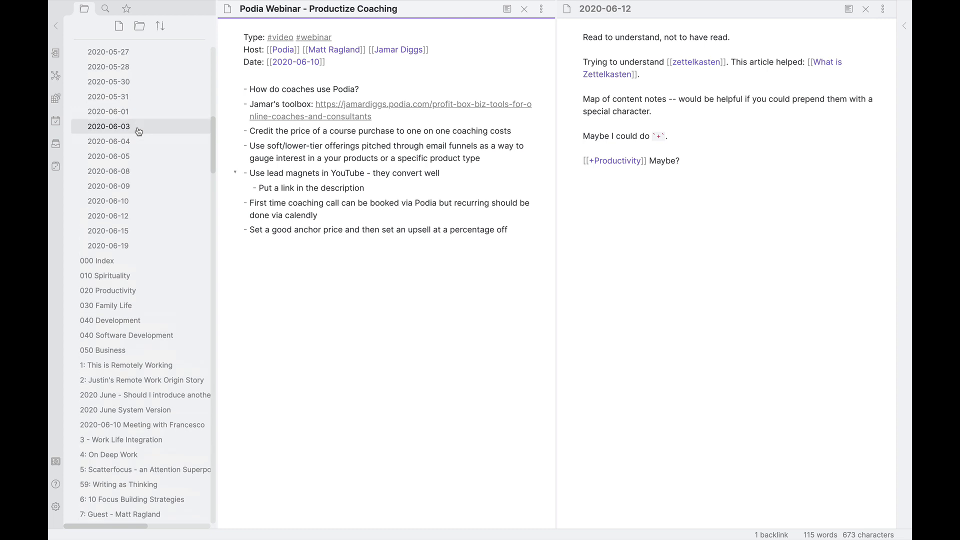
pyautogui.scroll(1, 138, 131)
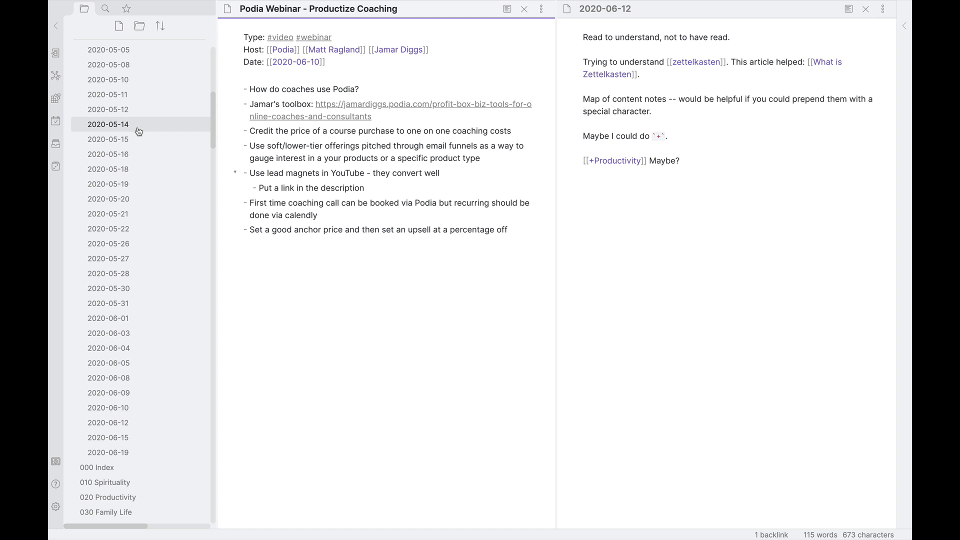
pyautogui.click(688, 207)
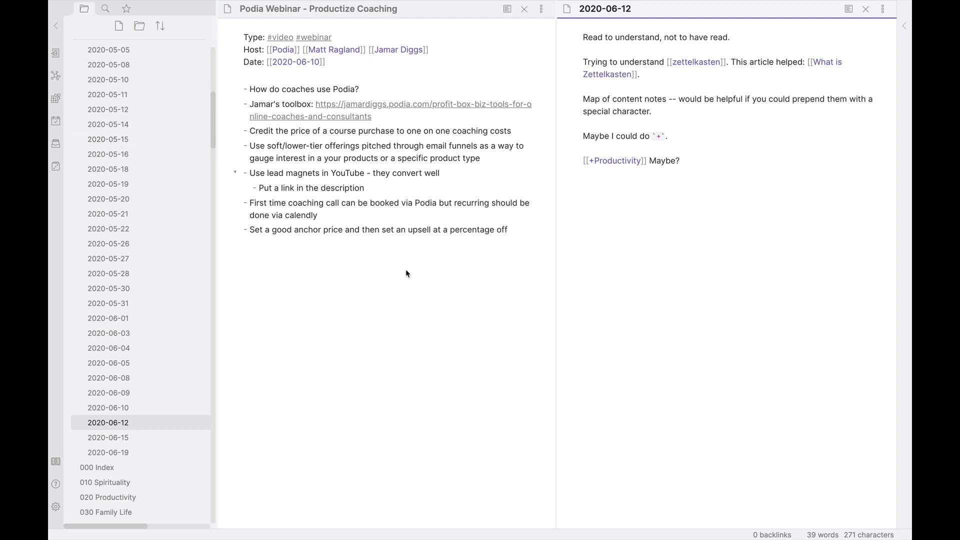
pyautogui.scroll(8, 97, 170)
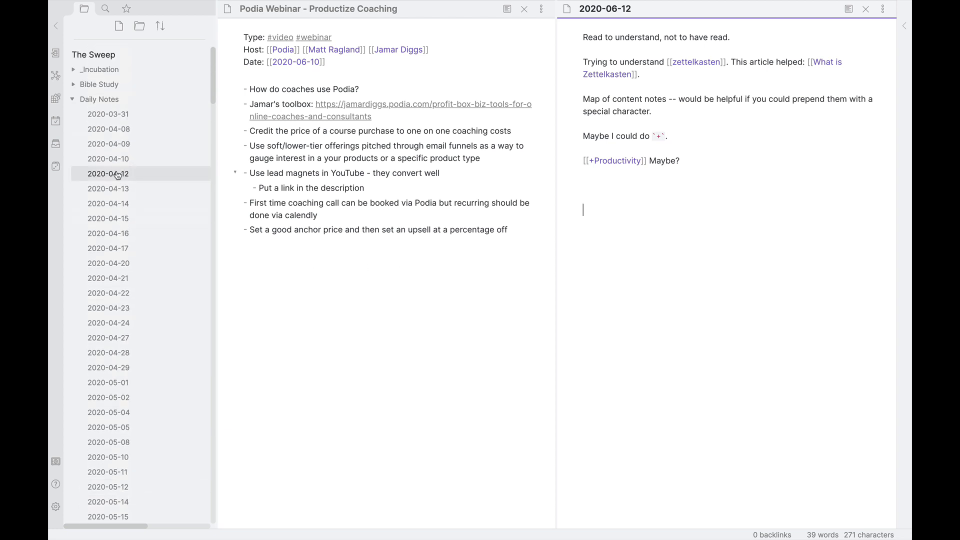
pyautogui.click(74, 72)
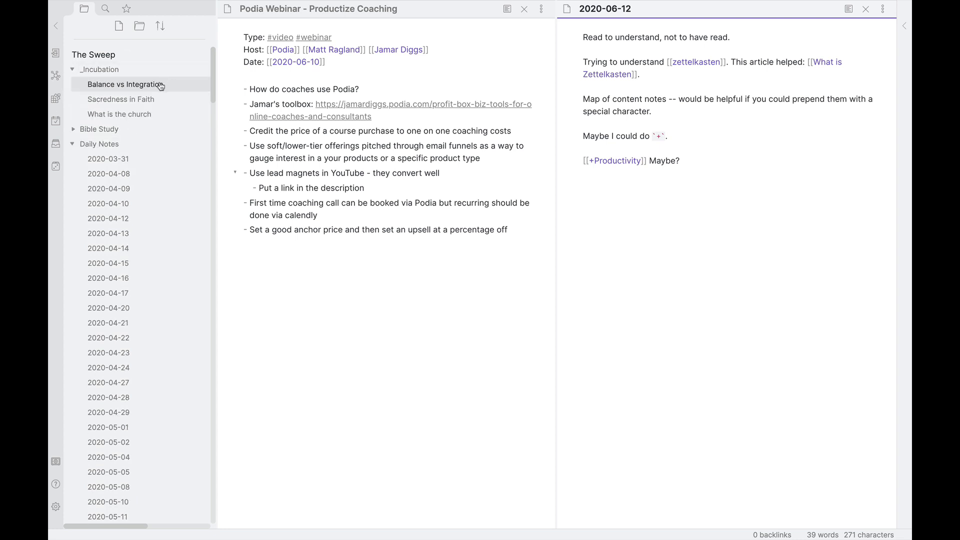
pyautogui.click(126, 87)
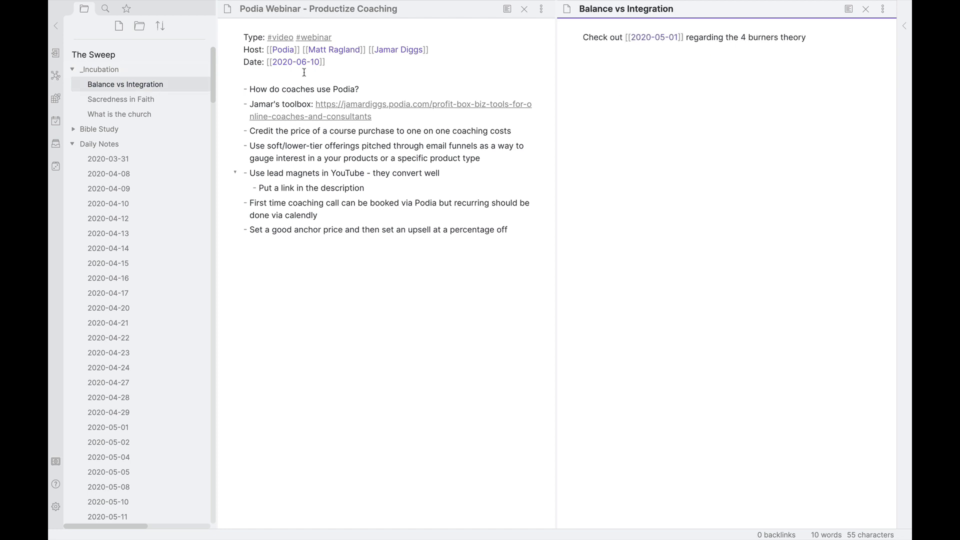
pyautogui.click(526, 10)
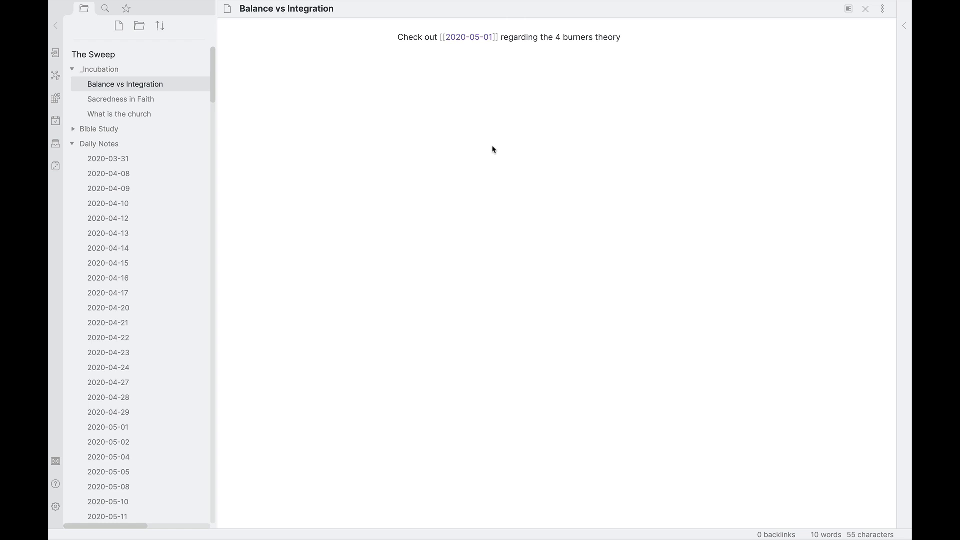
pyautogui.click(474, 40)
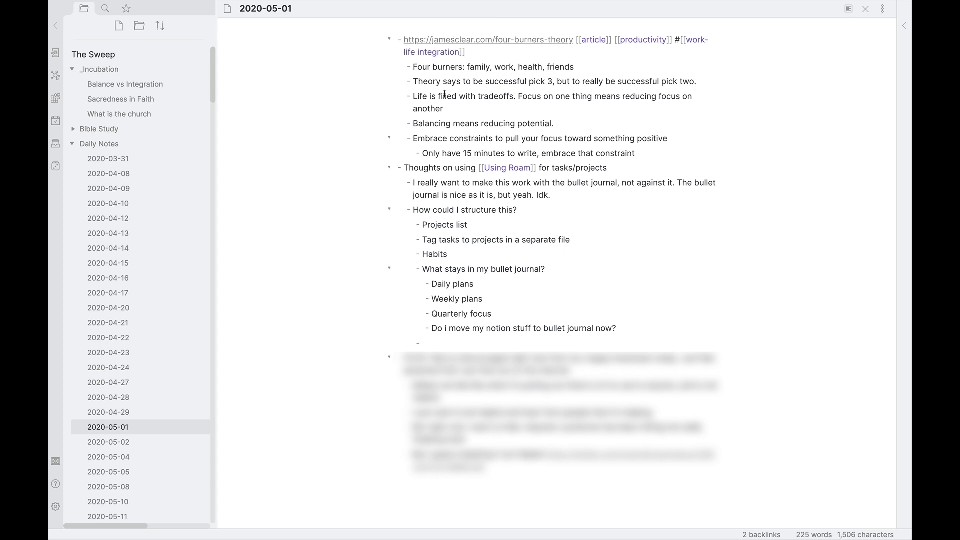
pyautogui.click(167, 84)
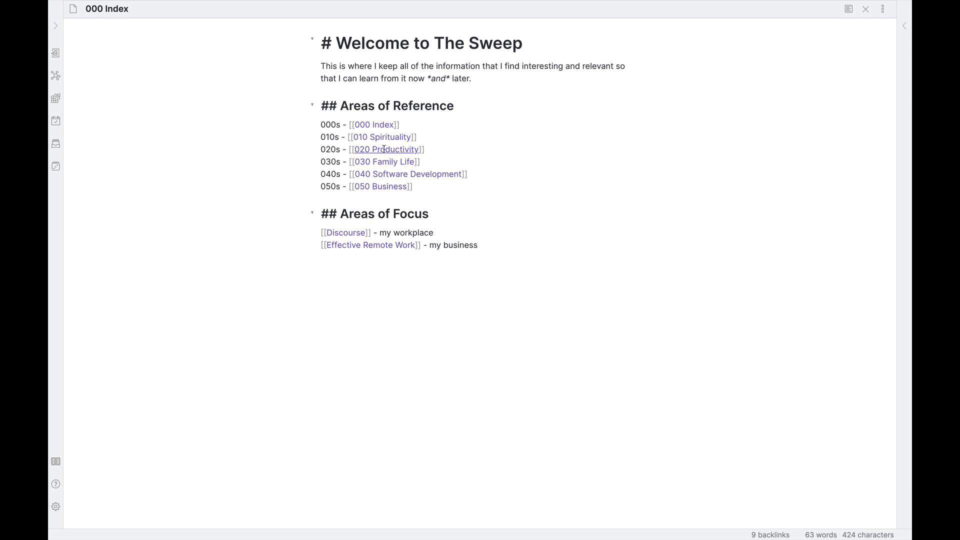
# Step: Follow the 020 Productivity link in the 000 Index note
pyautogui.keyDown('ctrl'); pyautogui.click(384, 149); pyautogui.keyUp('ctrl')
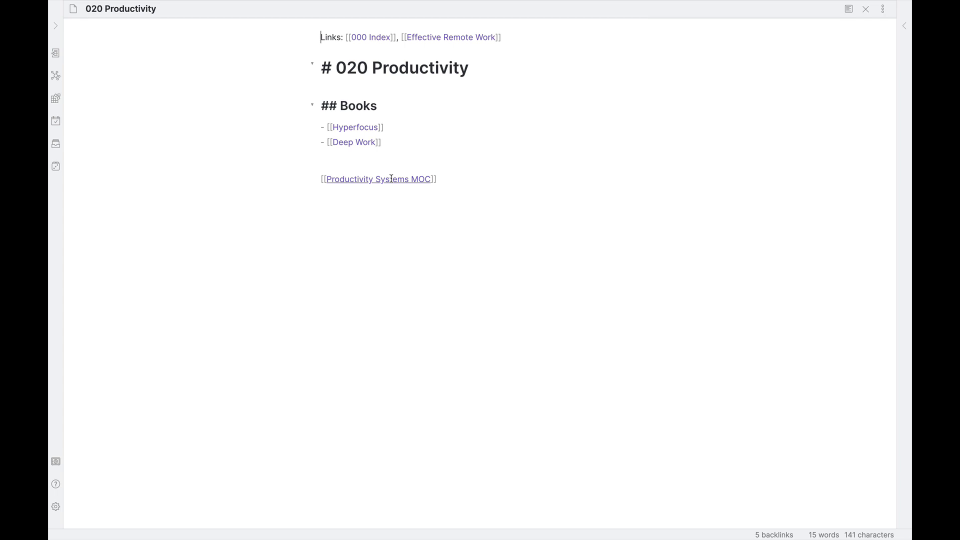
# Step: Follow the Productivity Systems MOC link at the bottom of 020 Productivity
pyautogui.keyDown('ctrl'); pyautogui.click(378, 179); pyautogui.keyUp('ctrl')
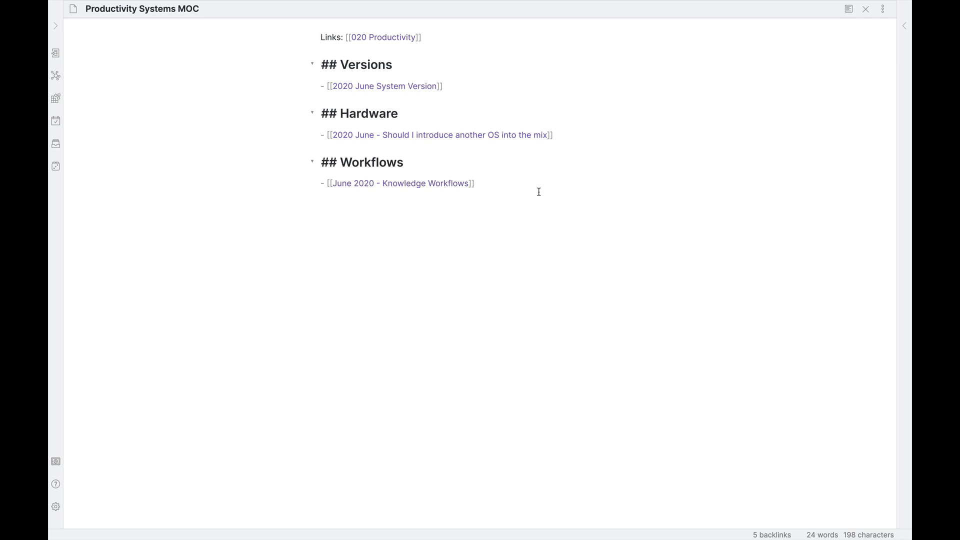
# Step: Navigate from 020 Productivity to 000 Index to 040 Software Development, then open Discourse MOC
pyautogui.keyDown('ctrl'); pyautogui.click(383, 38); pyautogui.keyUp('ctrl')
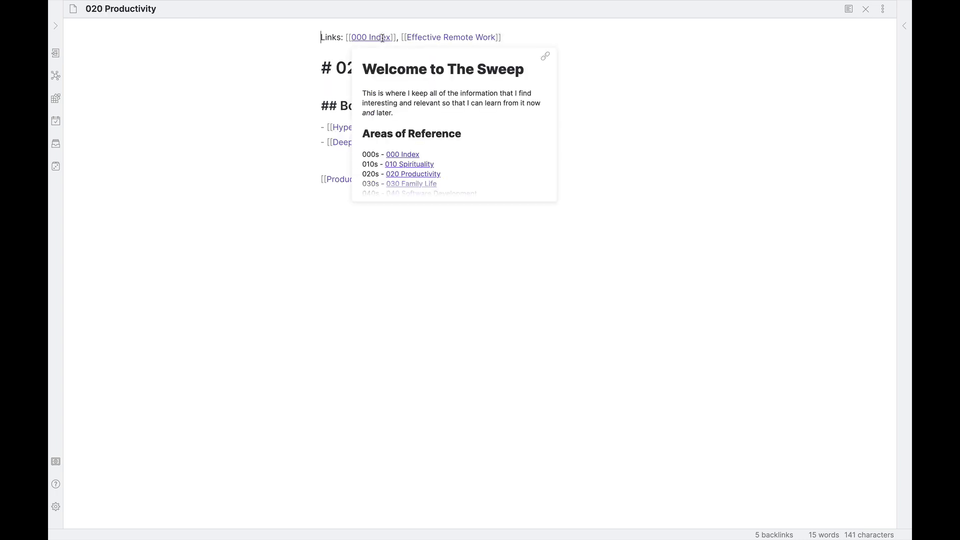
pyautogui.keyDown('ctrl'); pyautogui.click(381, 37); pyautogui.keyUp('ctrl')
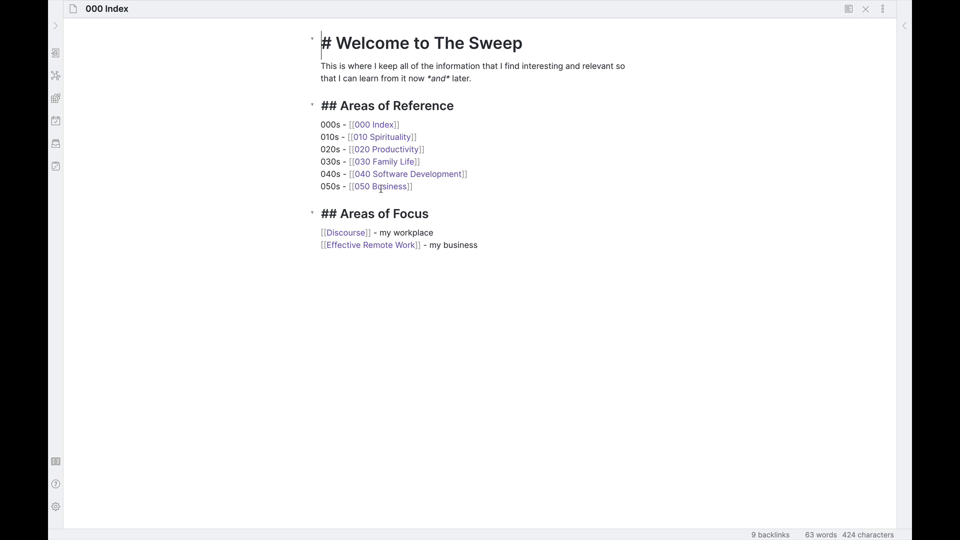
pyautogui.click(404, 175)
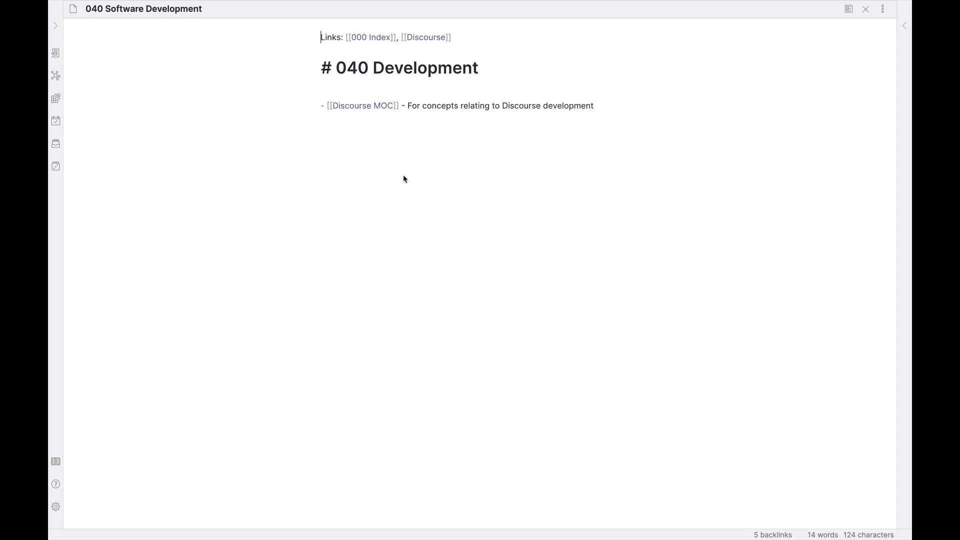
pyautogui.click(359, 105)
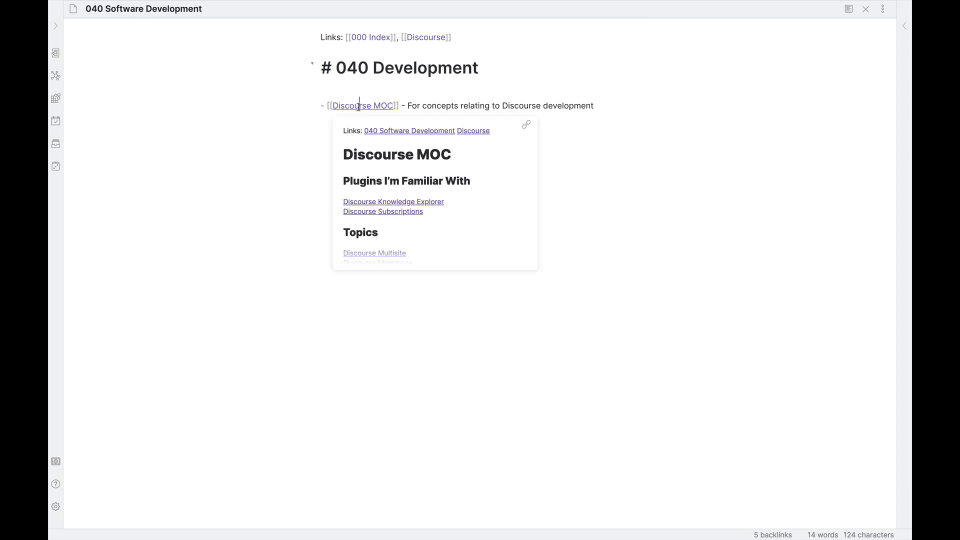
pyautogui.keyDown('ctrl'); pyautogui.click(359, 106); pyautogui.keyUp('ctrl')
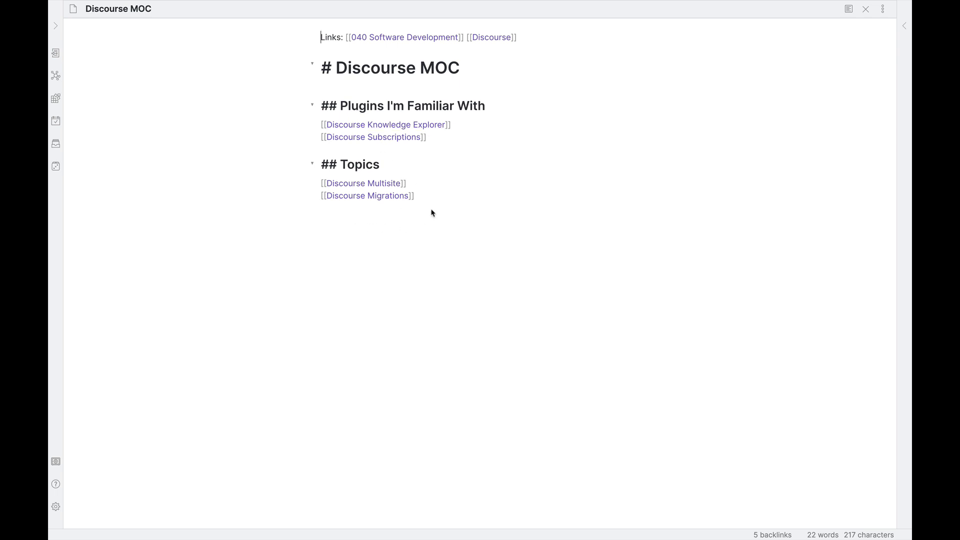
pyautogui.moveTo(398, 198)
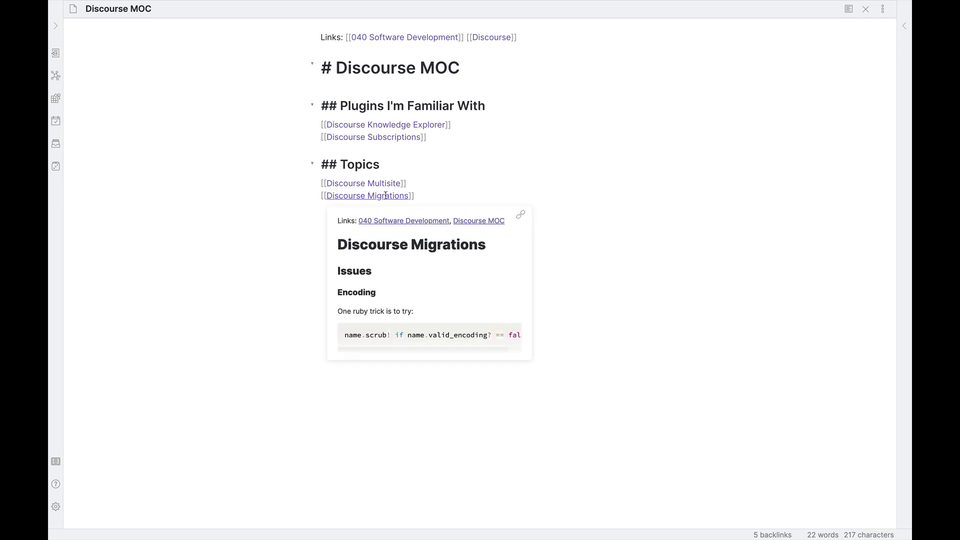
# Step: Open Discourse Migrations from the Topics section and scroll through its fixes
pyautogui.click(356, 195)
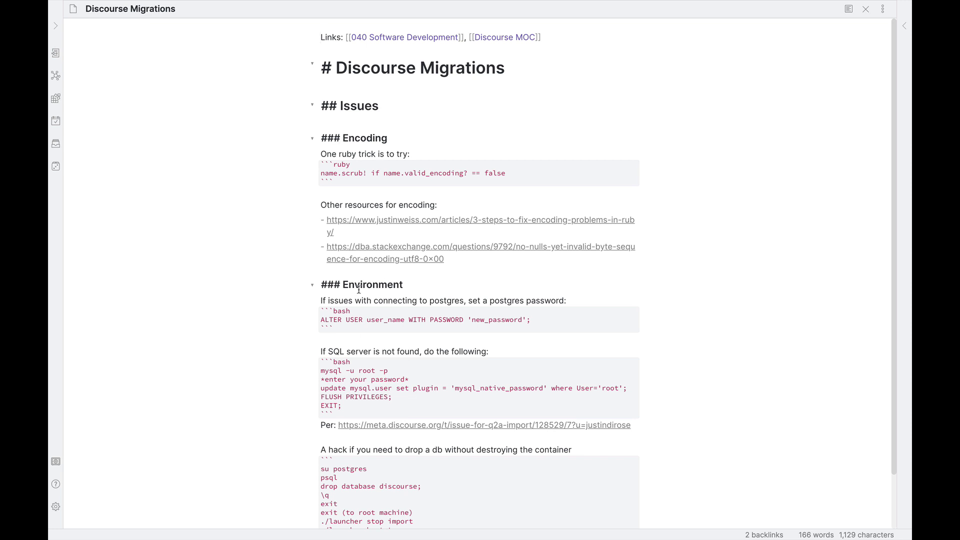
pyautogui.scroll(-2, 358, 290)
pyautogui.scroll(2, 359, 290)
# Step: Go back through 040 Software Development to the 000 Index note
pyautogui.keyDown('ctrl'); pyautogui.click(399, 37); pyautogui.keyUp('ctrl')
pyautogui.keyDown('ctrl'); pyautogui.click(381, 37); pyautogui.keyUp('ctrl')
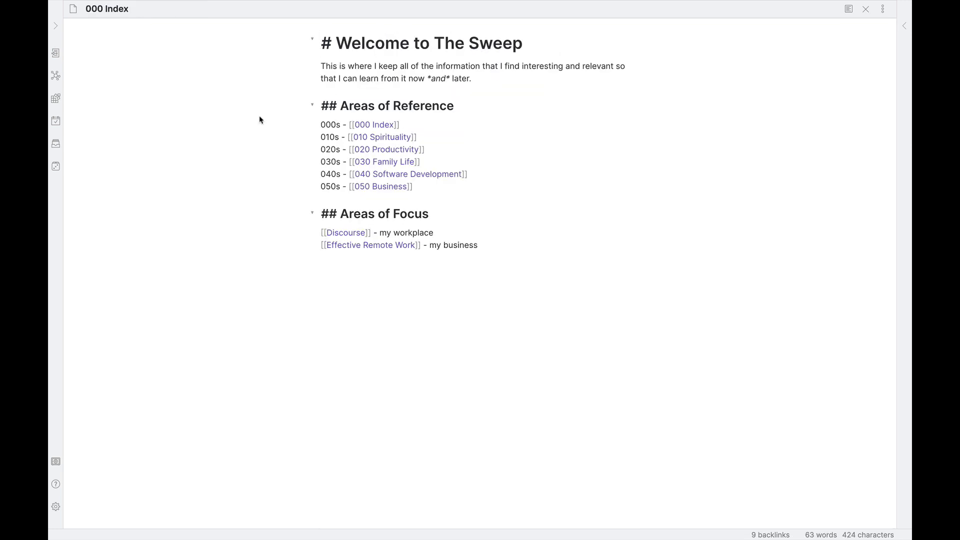